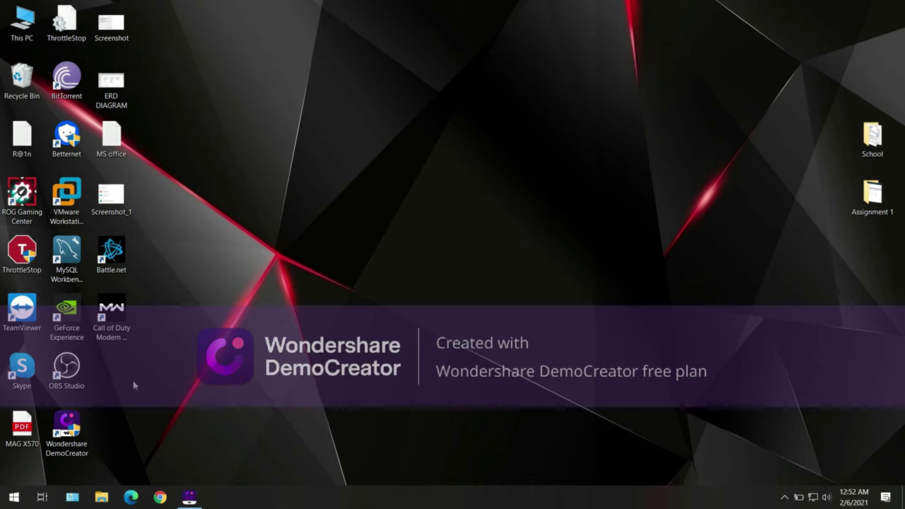
# Launch OBS Studio and mute the Mic/Aux input.
pyautogui.click(76, 451)
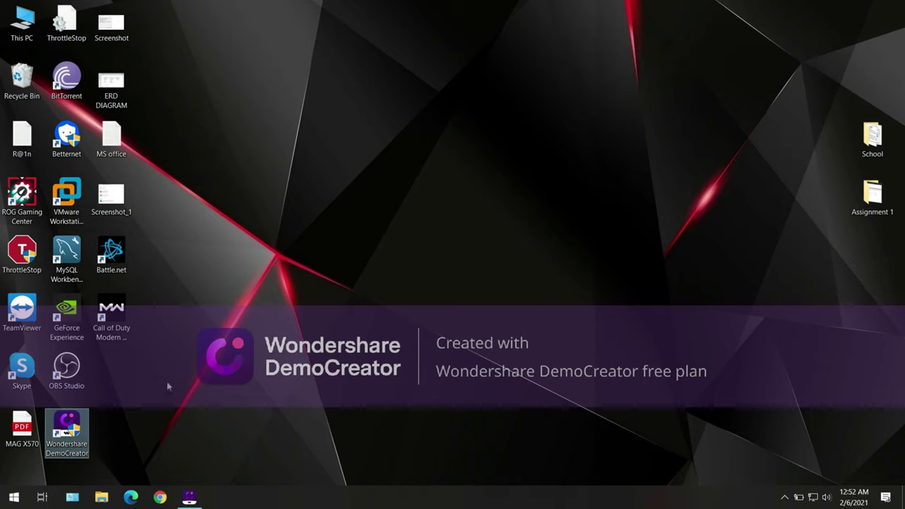
pyautogui.click(68, 382)
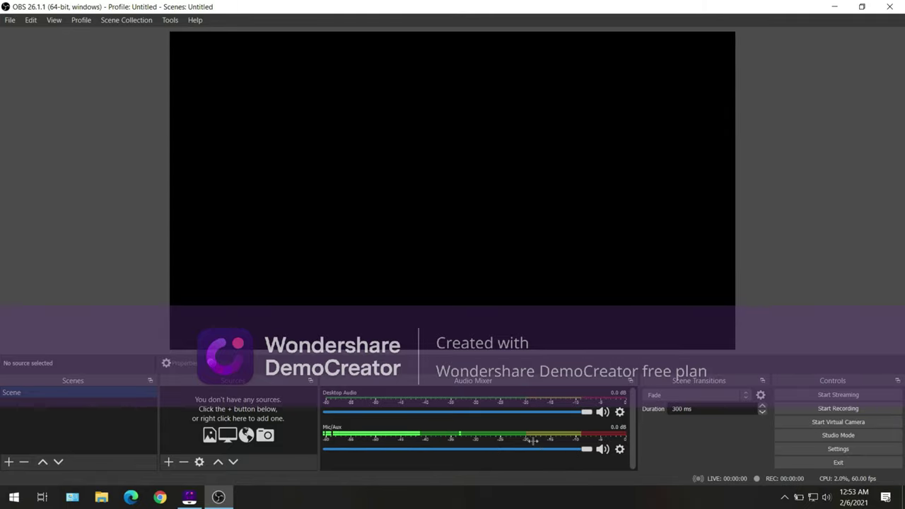
pyautogui.click(602, 449)
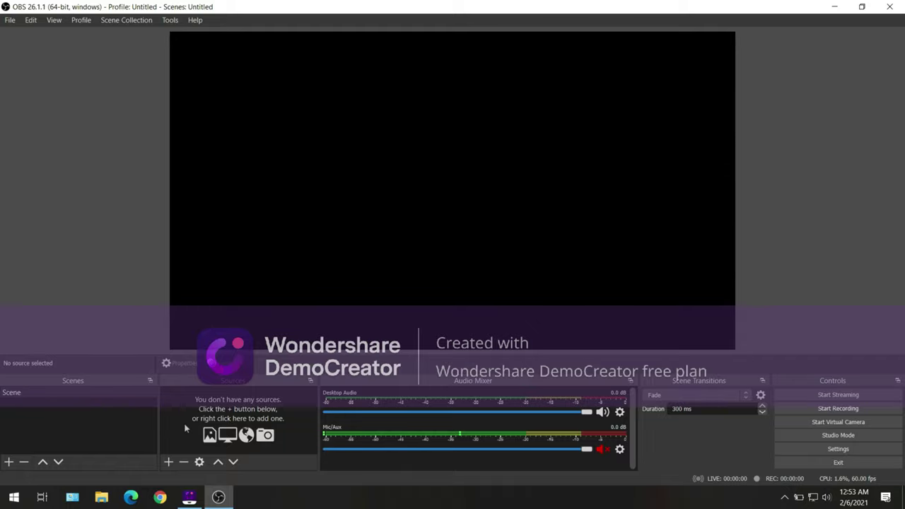
# Add a Display Capture source to the scene with default properties.
pyautogui.click(168, 461)
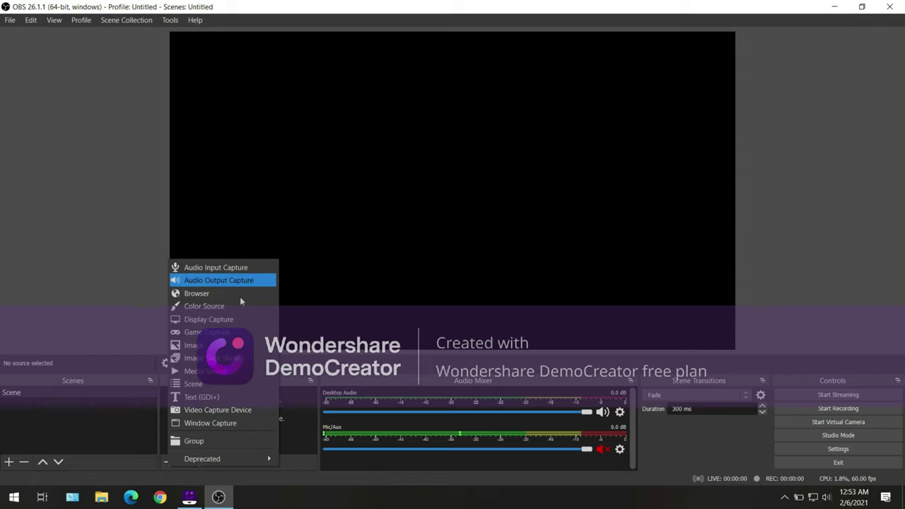
pyautogui.click(234, 320)
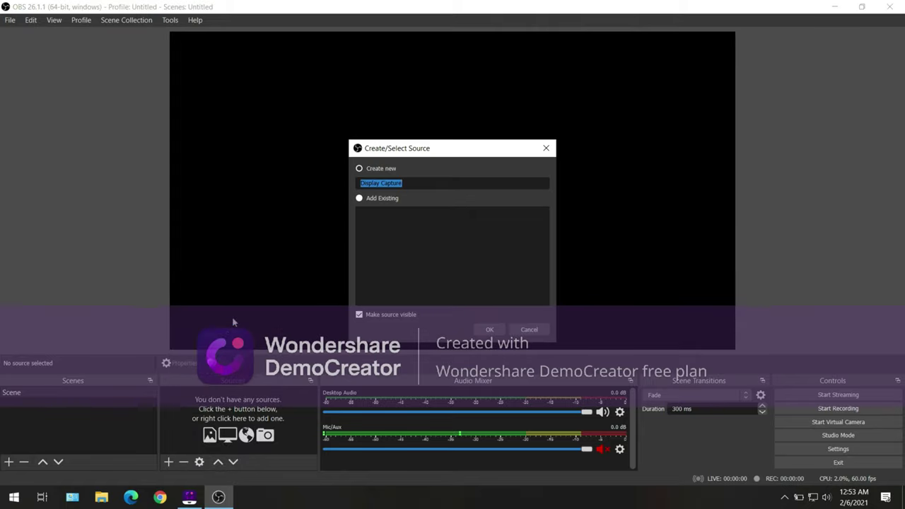
pyautogui.click(489, 330)
pyautogui.click(594, 407)
pyautogui.click(265, 241)
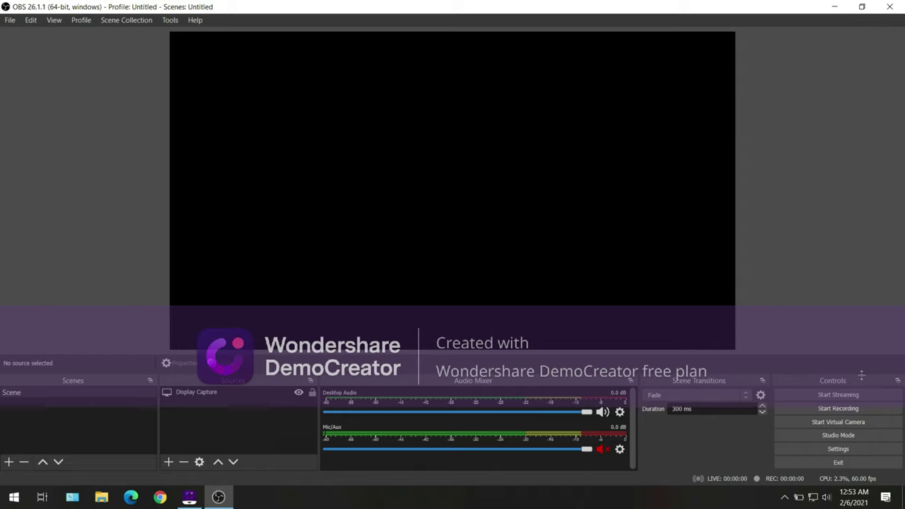
# Record a roughly ten-second test clip while opening and closing This PC on the desktop.
pyautogui.click(839, 411)
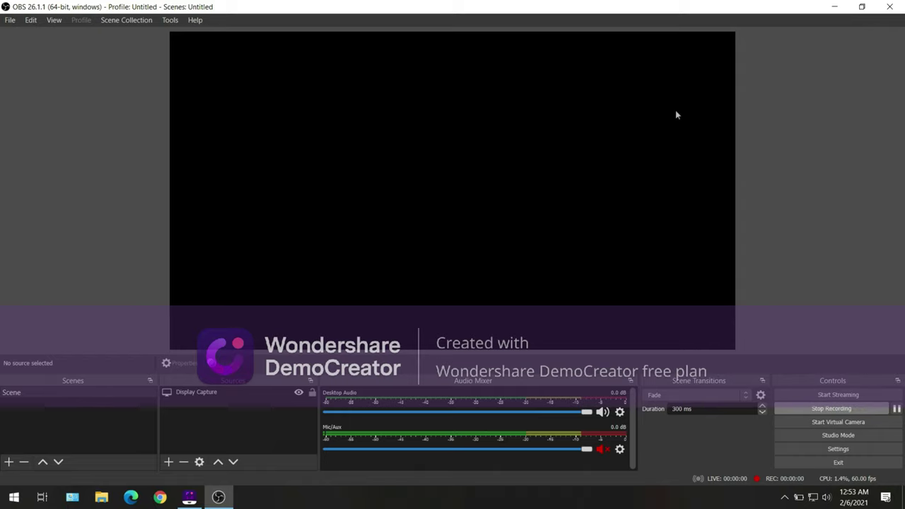
pyautogui.click(837, 6)
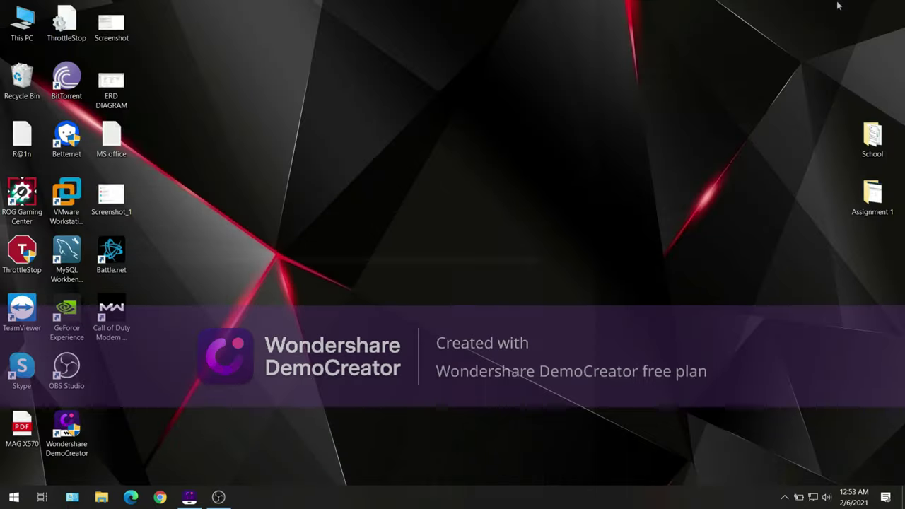
pyautogui.doubleClick(21, 21)
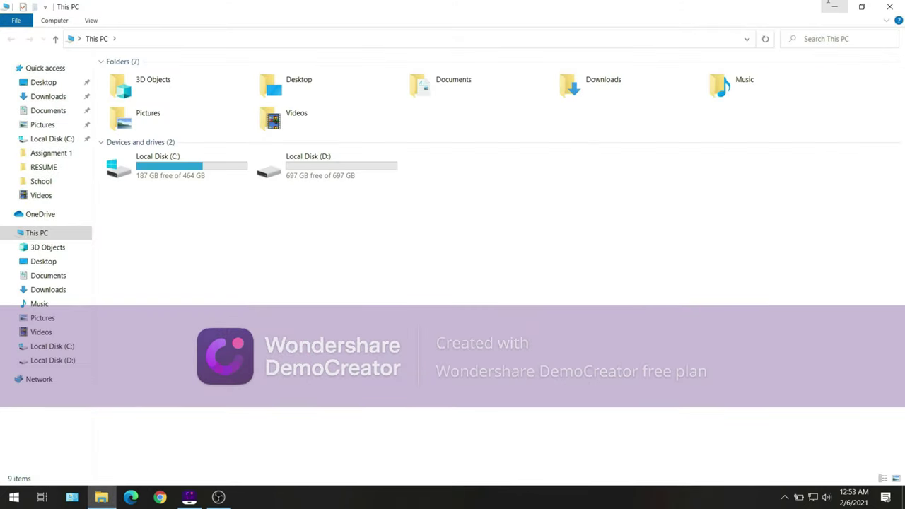
pyautogui.click(835, 7)
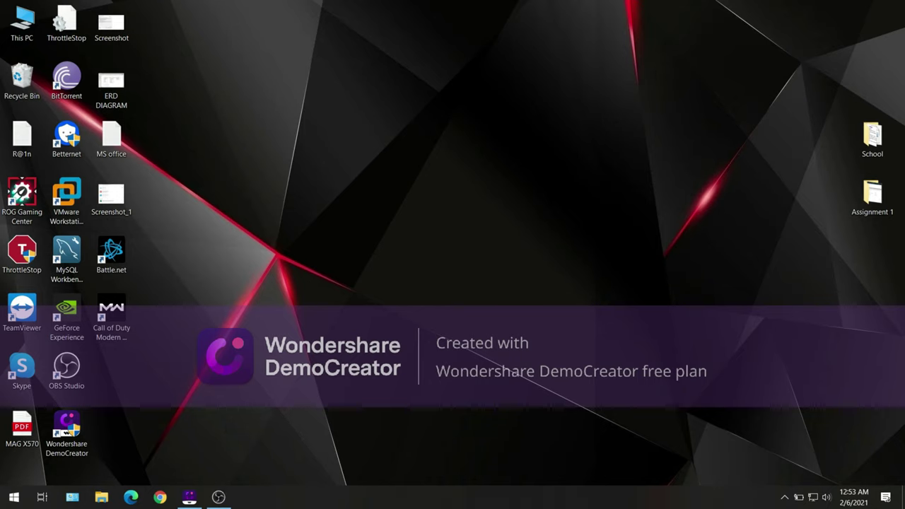
pyautogui.click(219, 497)
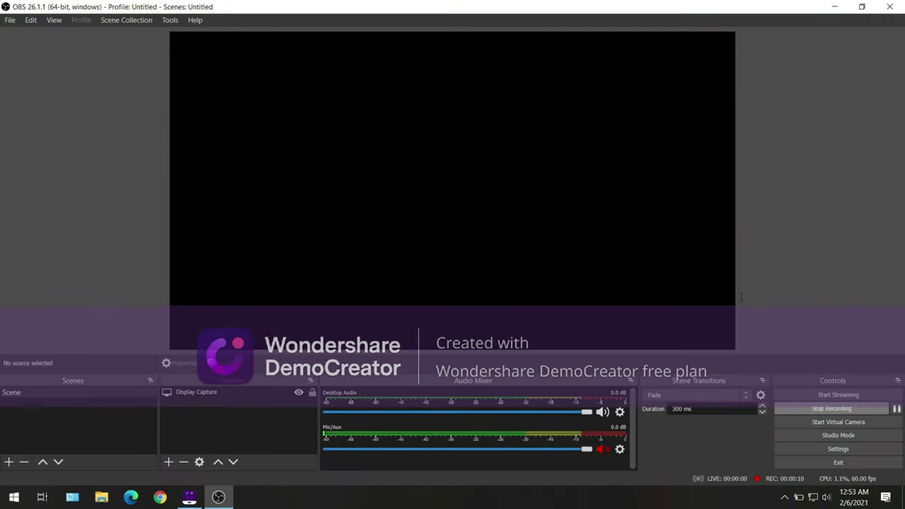
pyautogui.click(812, 409)
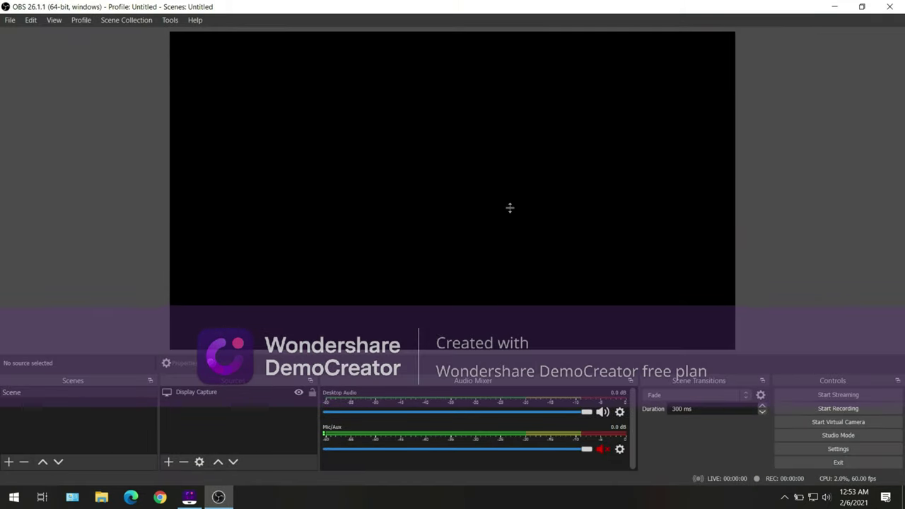
# Play the new recording from the recordings folder in Movies & TV, then close all windows.
pyautogui.click(12, 20)
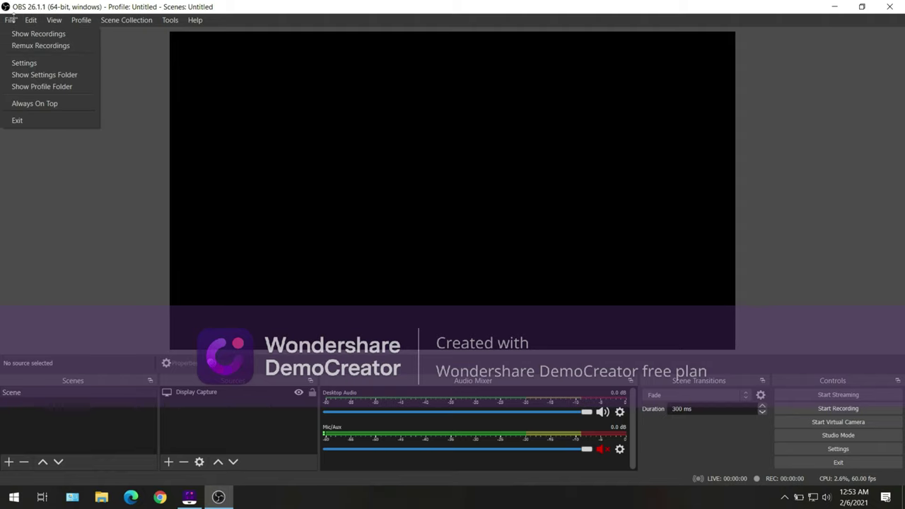
pyautogui.click(28, 34)
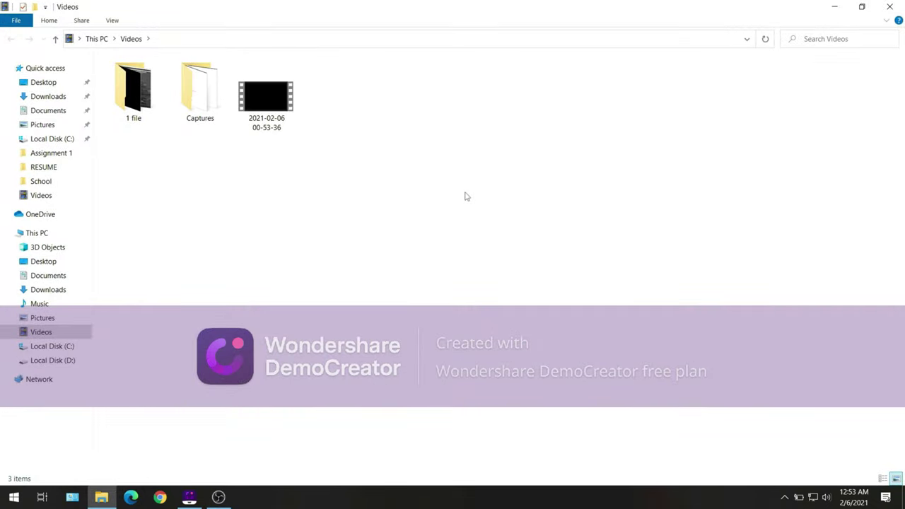
pyautogui.doubleClick(251, 112)
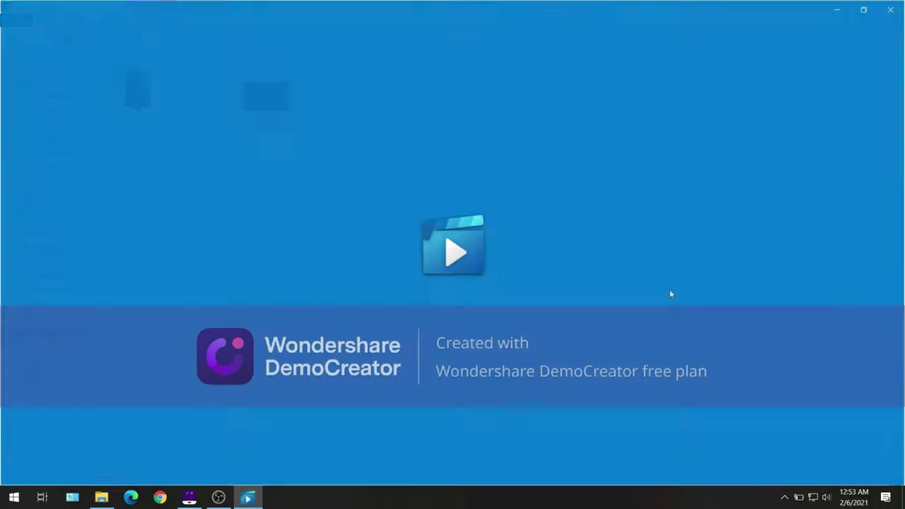
pyautogui.doubleClick(671, 295)
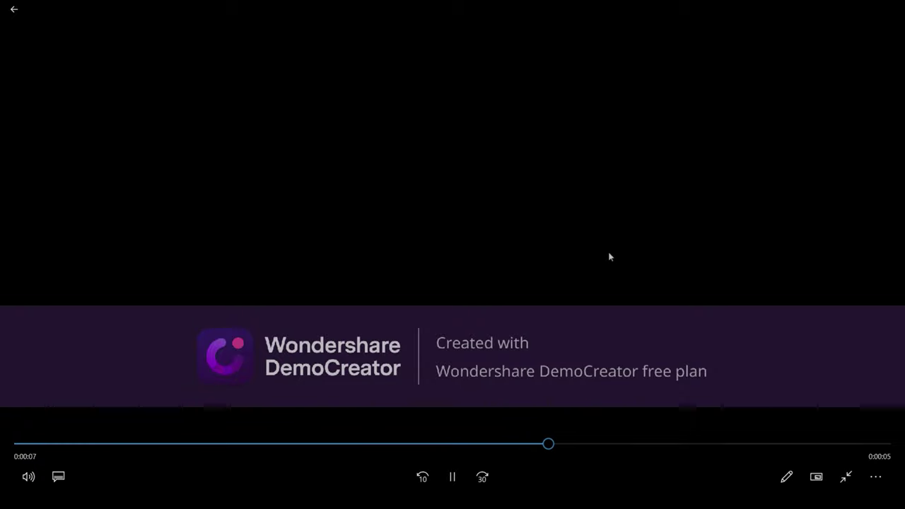
pyautogui.press('Escape')
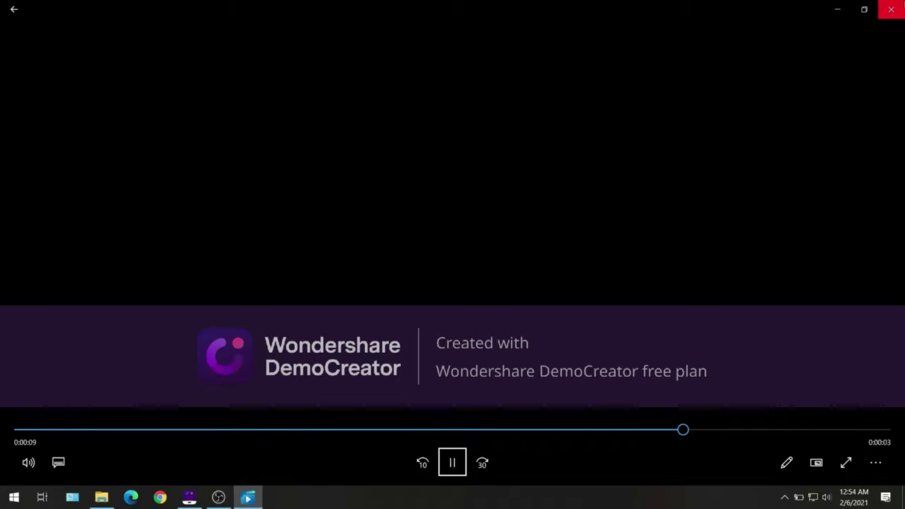
pyautogui.click(891, 9)
pyautogui.click(891, 7)
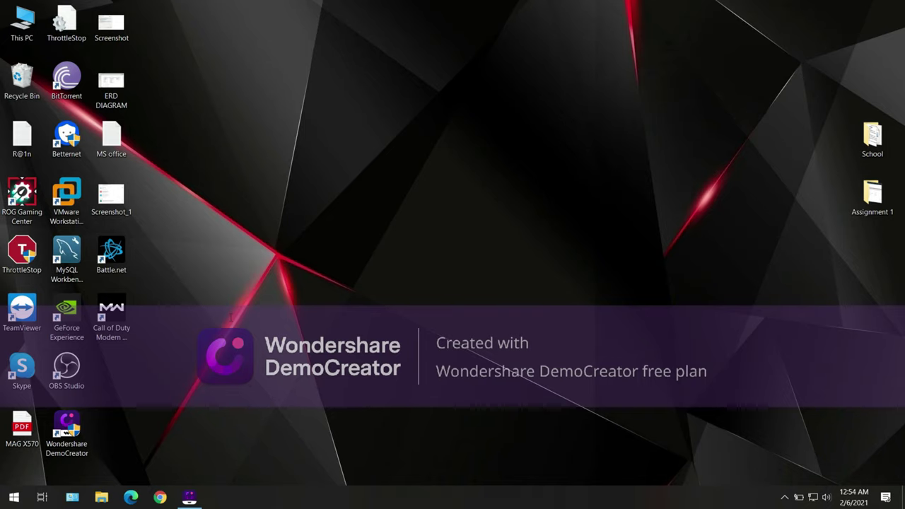
# Go from the desktop's Display settings to the Graphics settings page.
pyautogui.rightClick(231, 317)
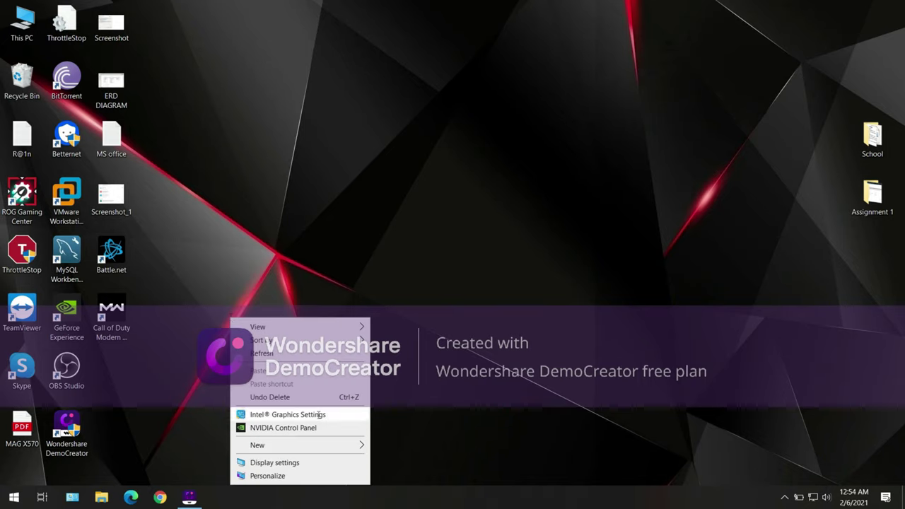
pyautogui.click(322, 465)
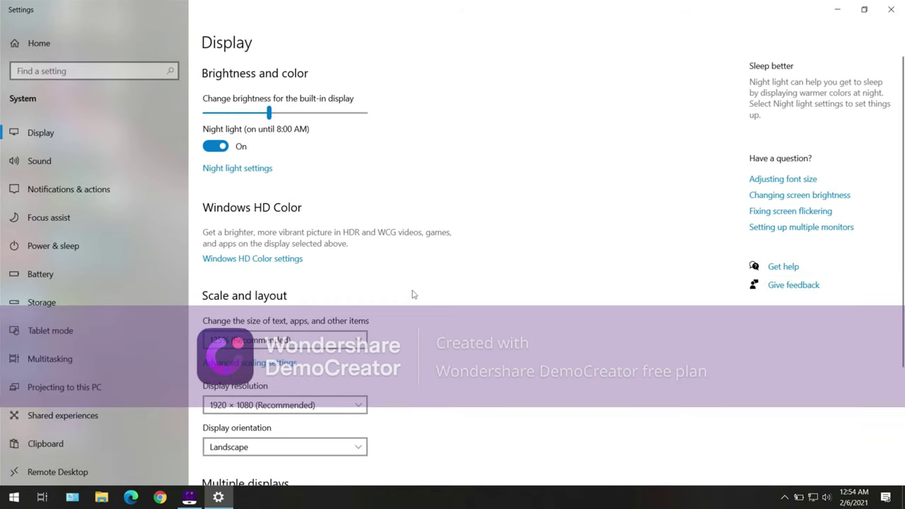
pyautogui.scroll(-3, 414, 295)
pyautogui.scroll(1, 413, 294)
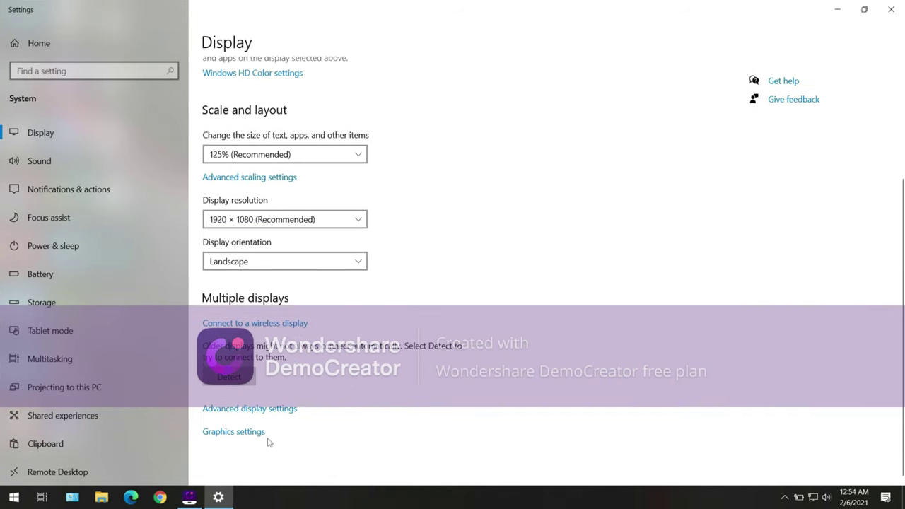
pyautogui.click(247, 431)
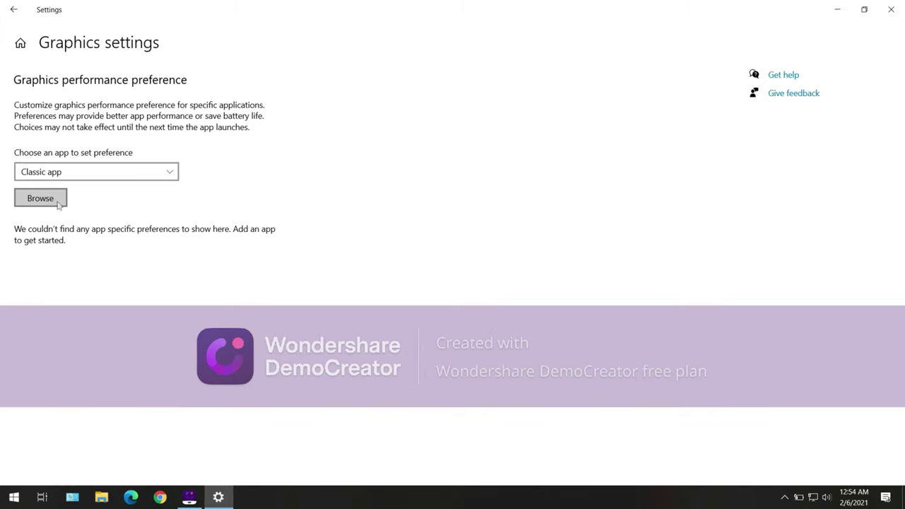
# Add obs64 from C:\Program Files\obs-studio\bin\64bit to the graphics preference list.
pyautogui.click(59, 203)
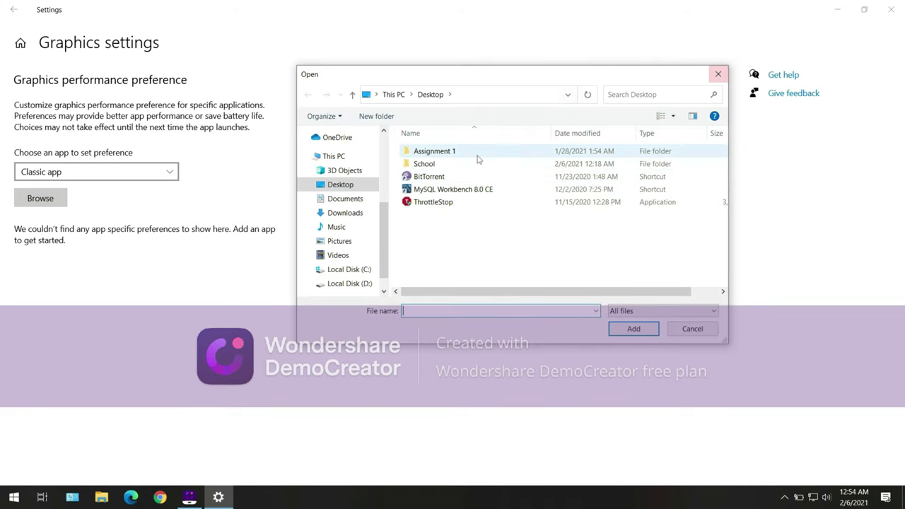
pyautogui.moveTo(340, 242)
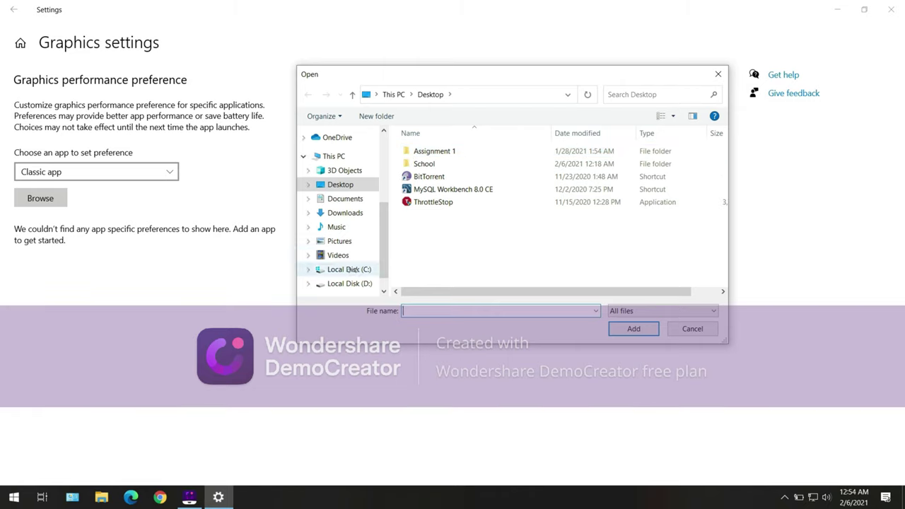
pyautogui.click(349, 269)
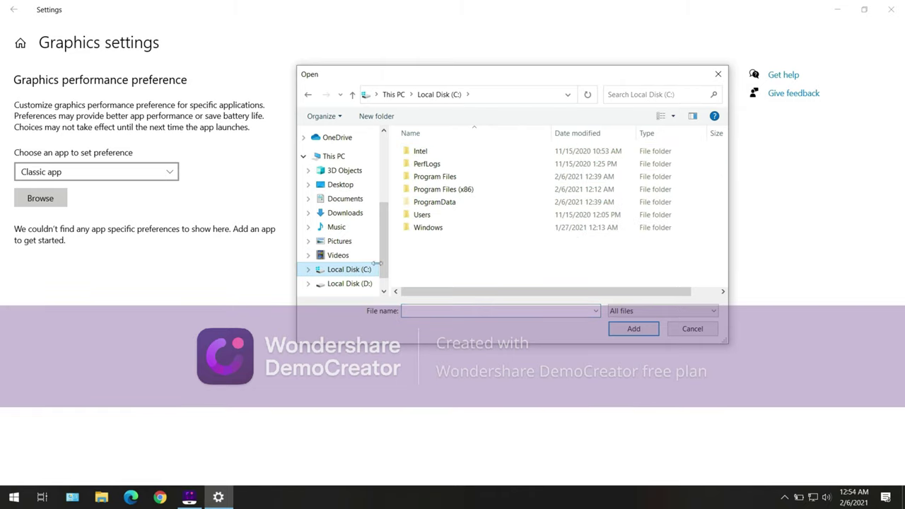
pyautogui.click(490, 177)
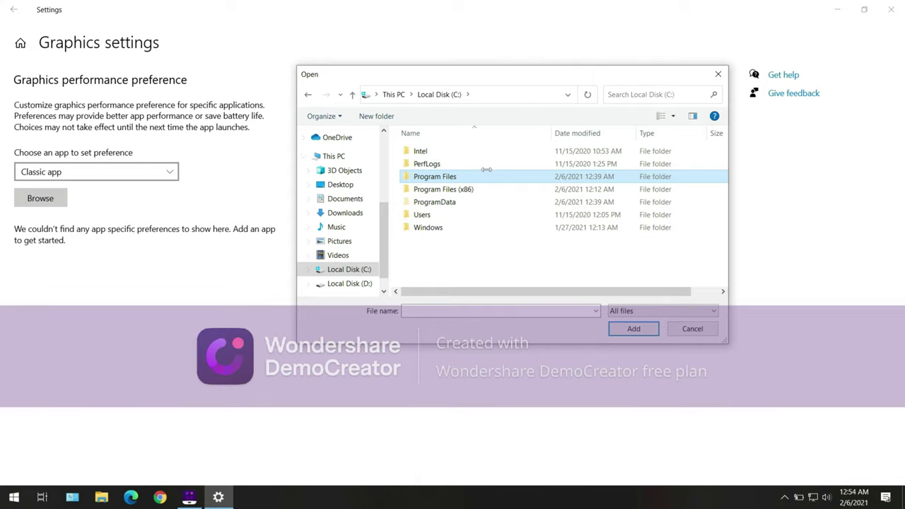
pyautogui.doubleClick(485, 174)
pyautogui.click(467, 164)
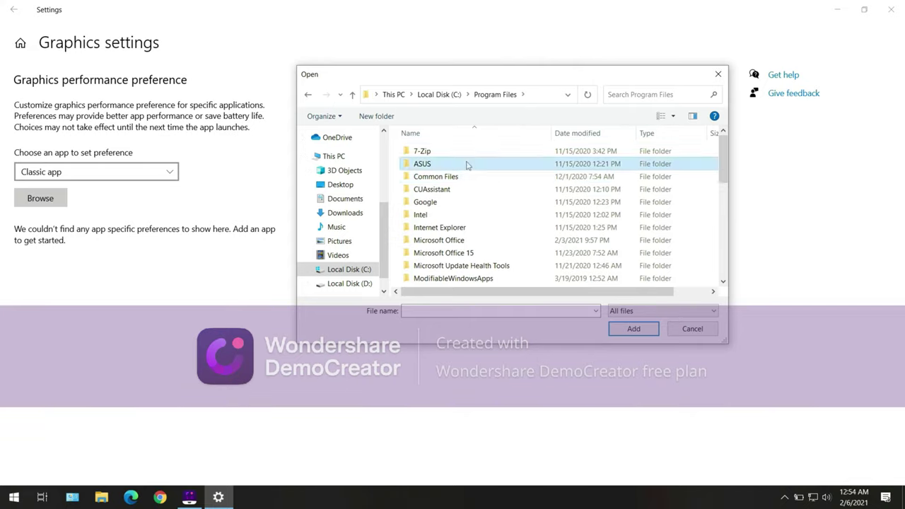
pyautogui.press('o')
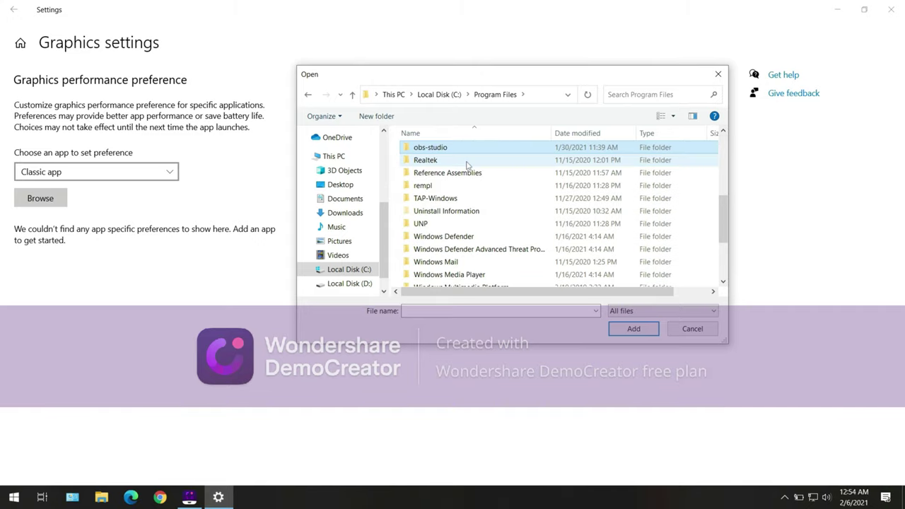
pyautogui.doubleClick(446, 147)
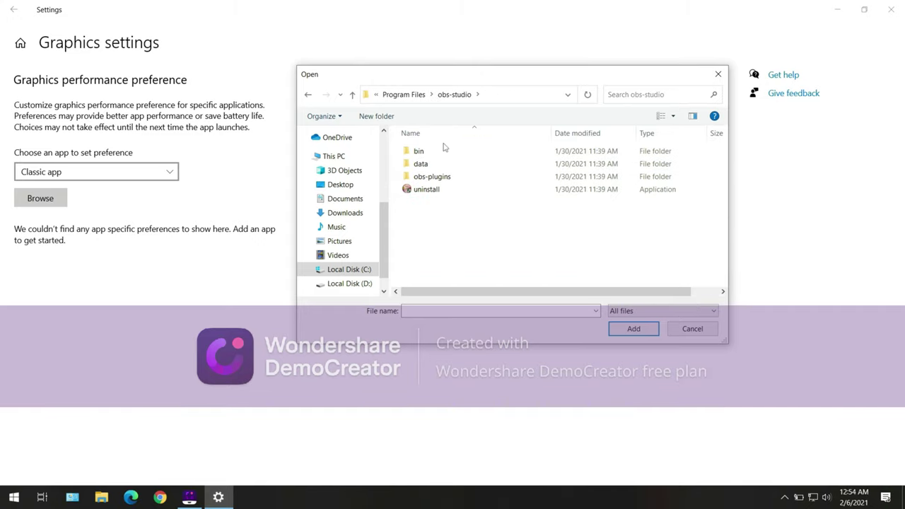
pyautogui.doubleClick(433, 151)
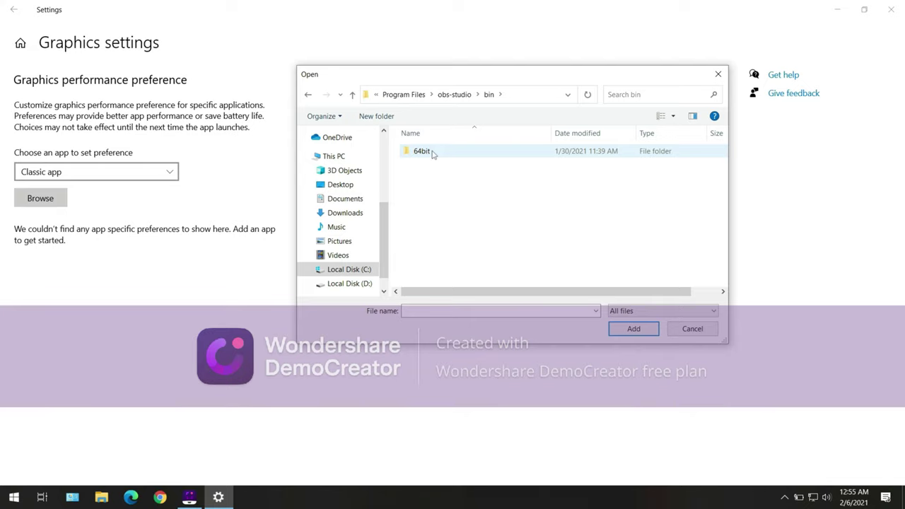
pyautogui.doubleClick(433, 153)
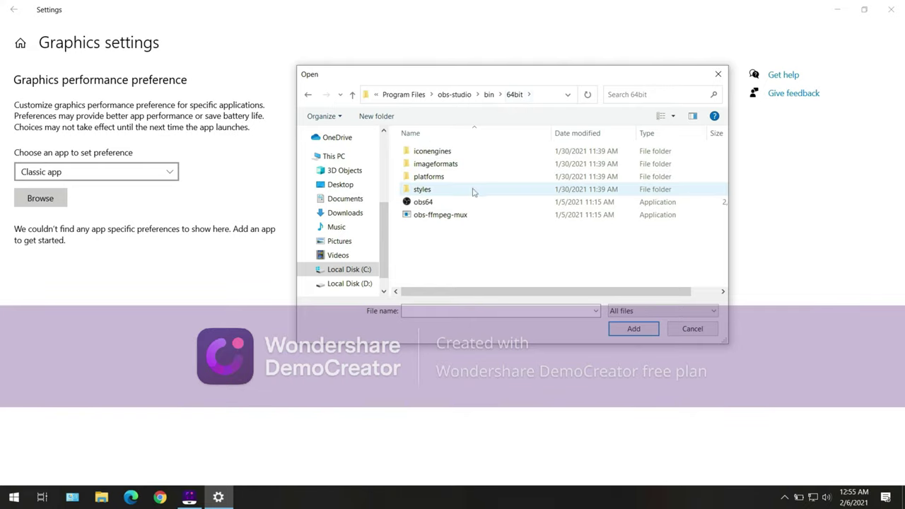
pyautogui.click(455, 204)
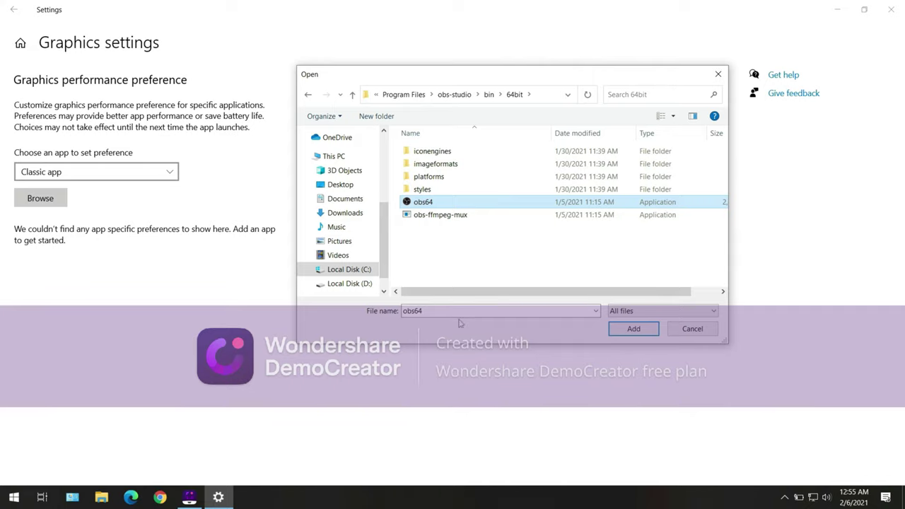
pyautogui.click(625, 332)
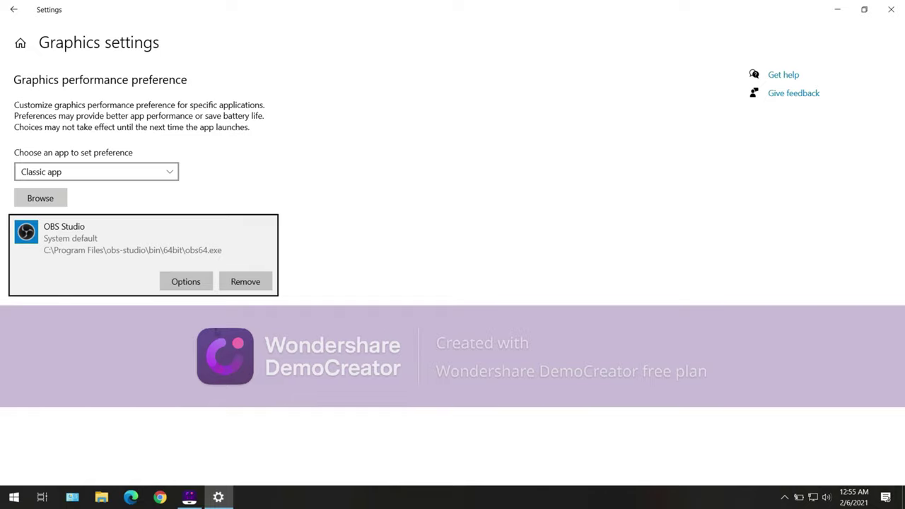
# Save OBS Studio's graphics preference as Power saving and close Settings.
pyautogui.click(187, 282)
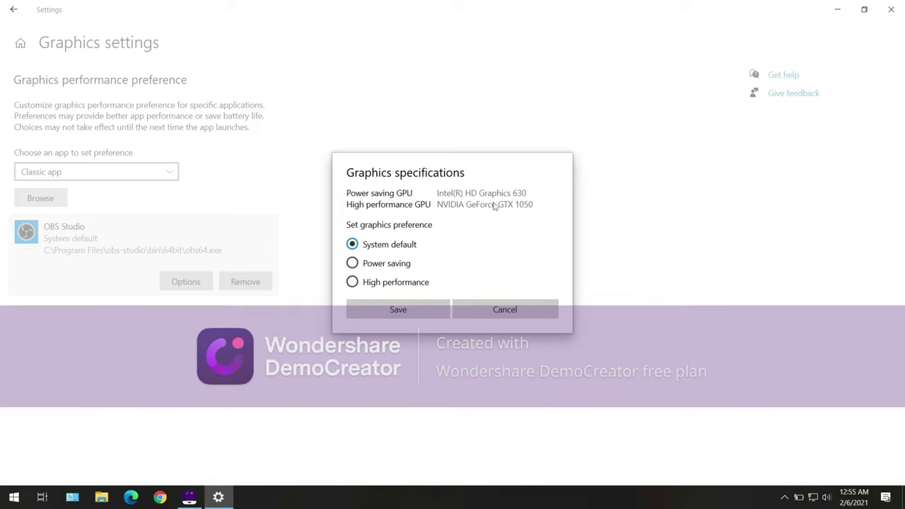
pyautogui.click(353, 264)
pyautogui.click(438, 317)
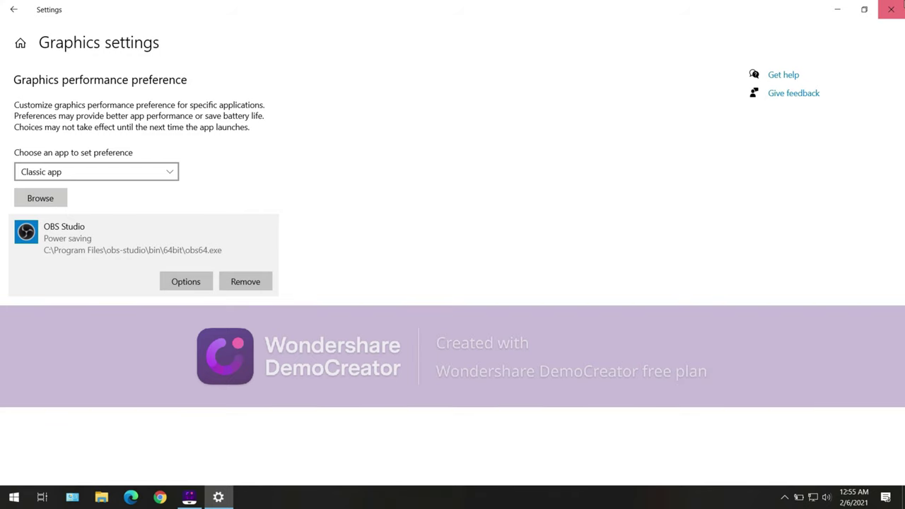
pyautogui.click(891, 9)
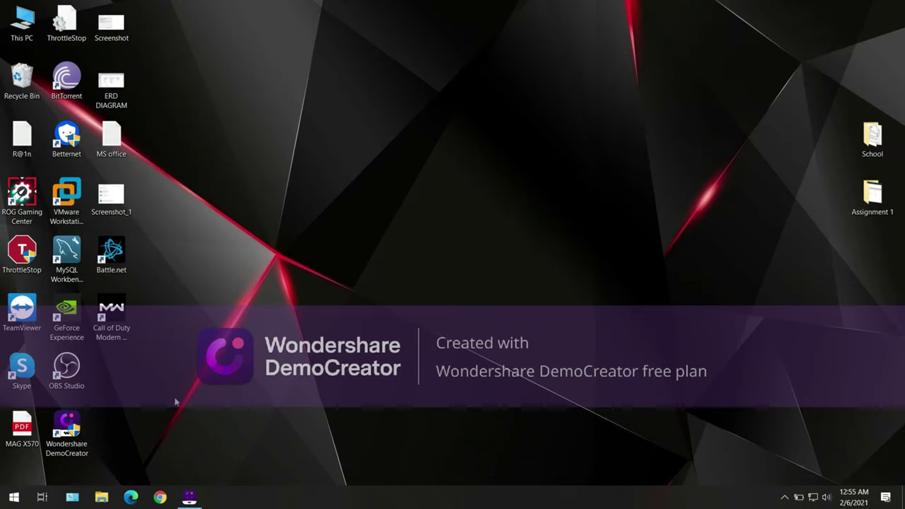
# Relaunch OBS and record an eighteen-second test clip while opening and closing This PC.
pyautogui.click(69, 375)
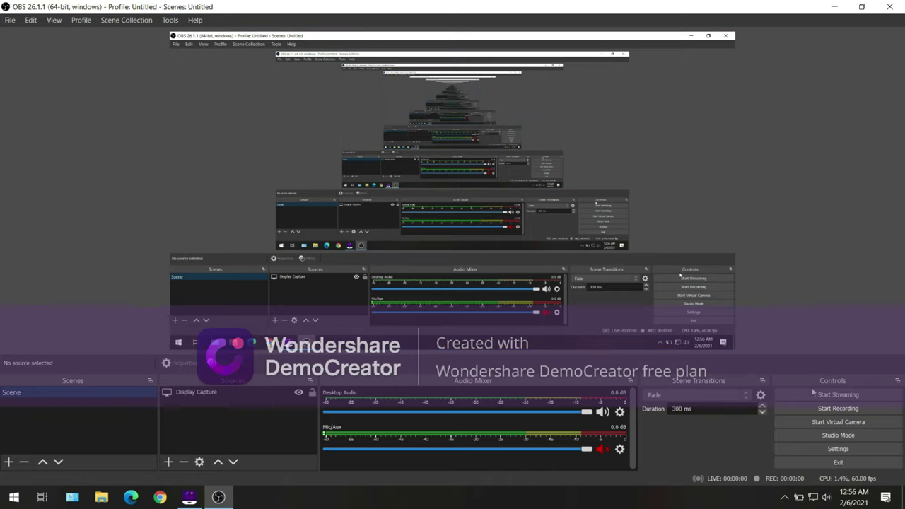
pyautogui.click(815, 410)
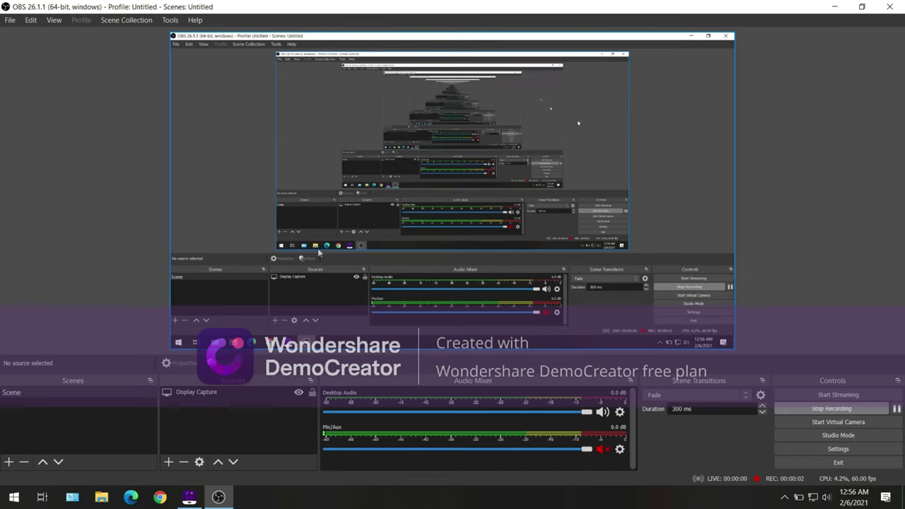
pyautogui.click(834, 7)
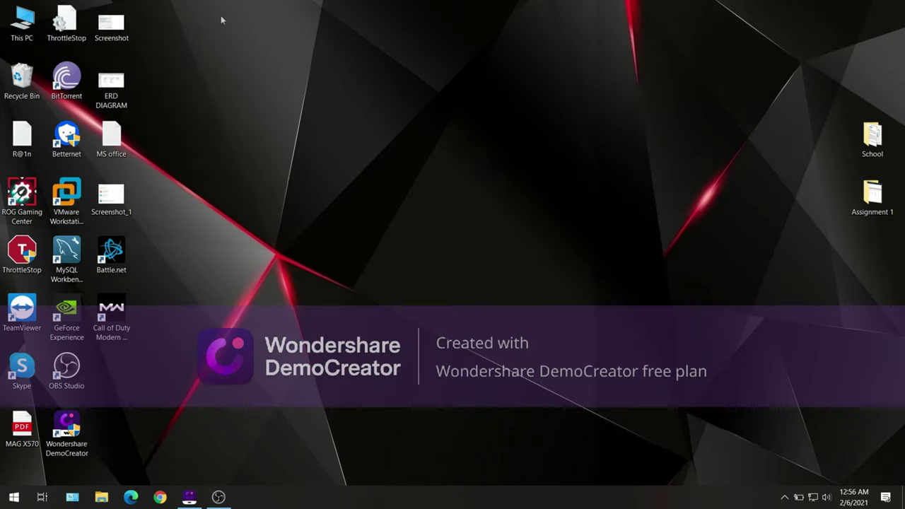
pyautogui.doubleClick(21, 22)
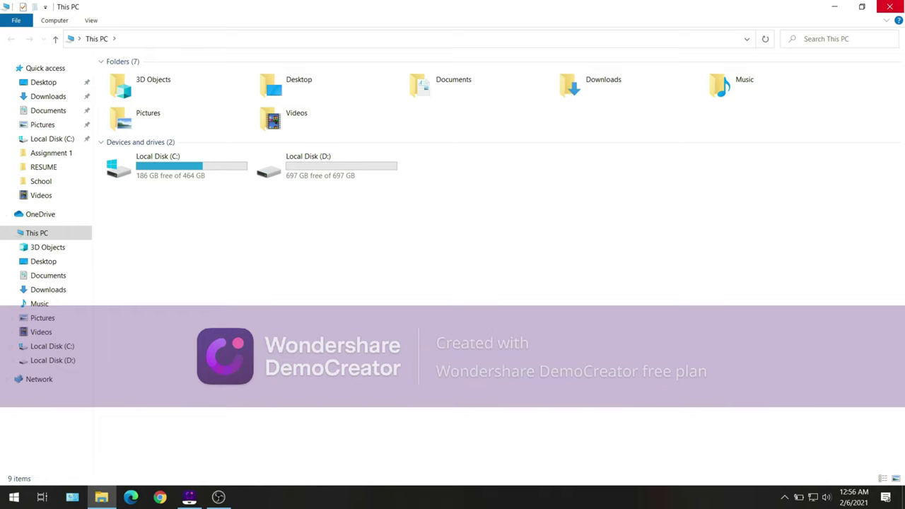
pyautogui.click(835, 7)
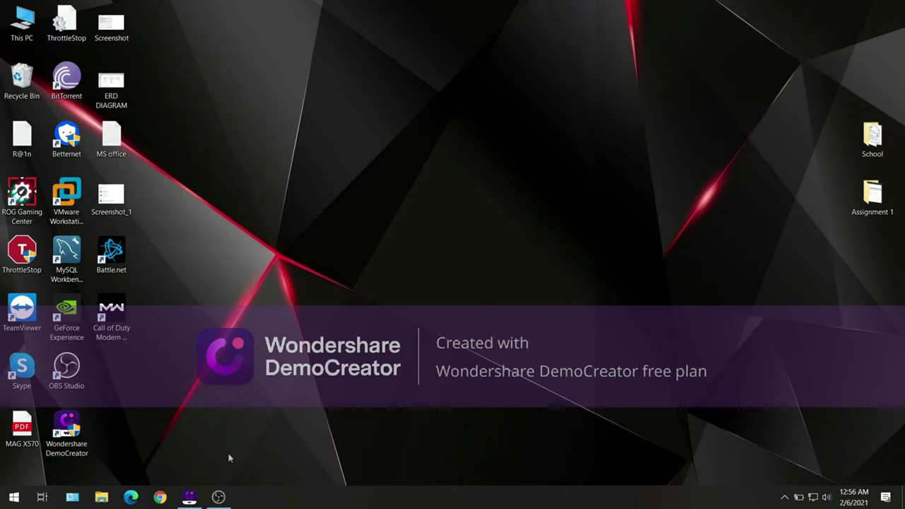
pyautogui.click(218, 497)
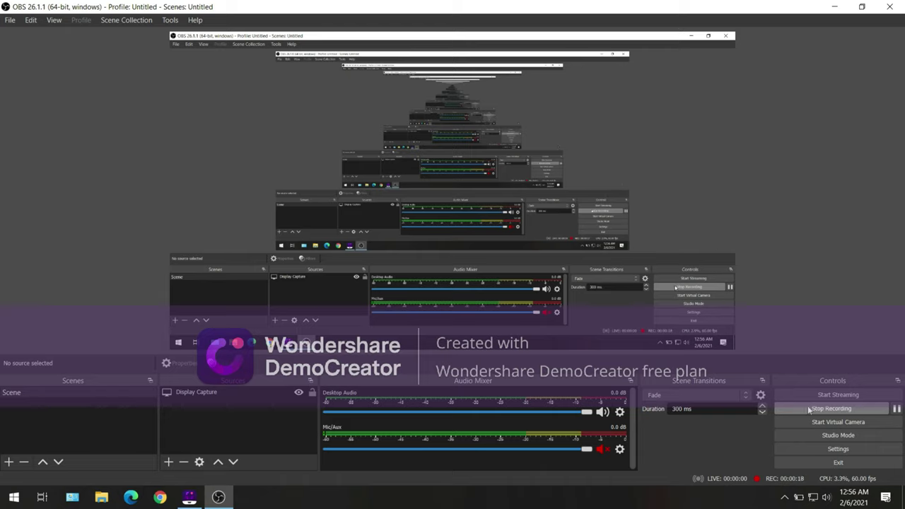
pyautogui.click(810, 410)
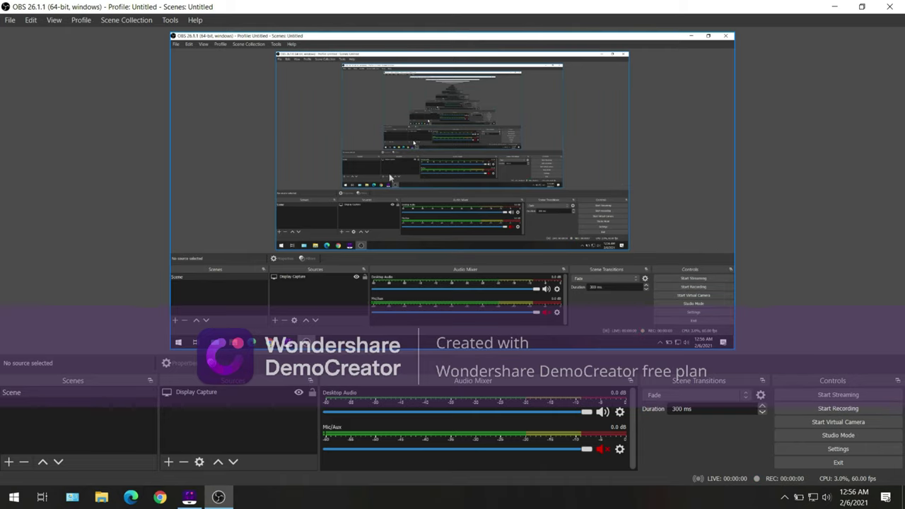
# Play the second recording in Movies & TV, skip ahead, then close the player and folder.
pyautogui.click(16, 22)
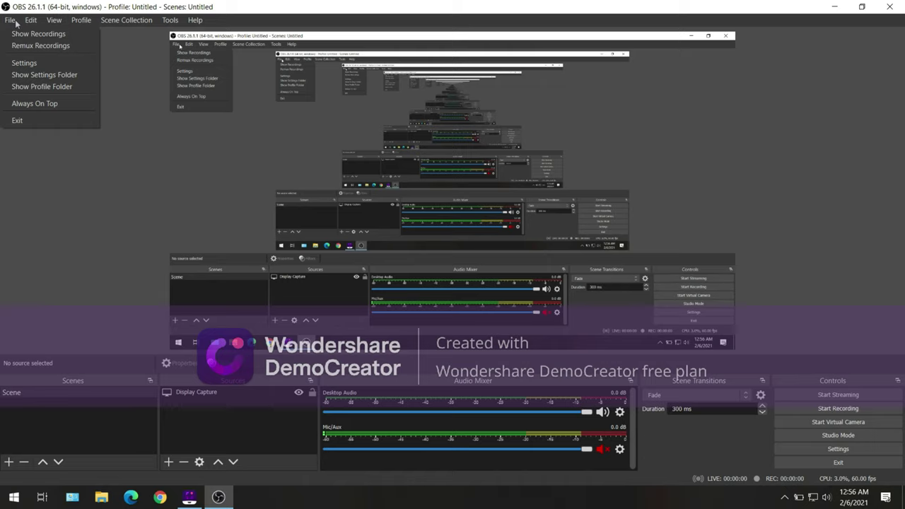
pyautogui.click(20, 34)
pyautogui.doubleClick(351, 120)
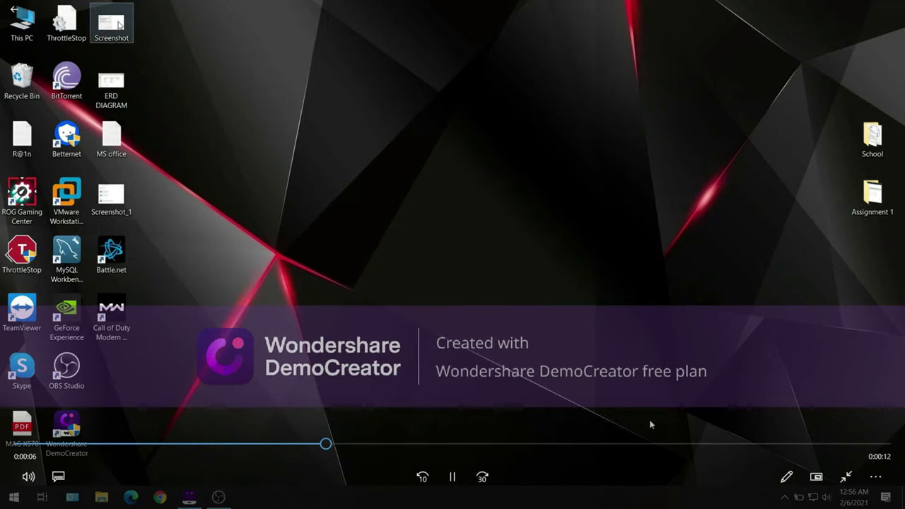
pyautogui.click(648, 443)
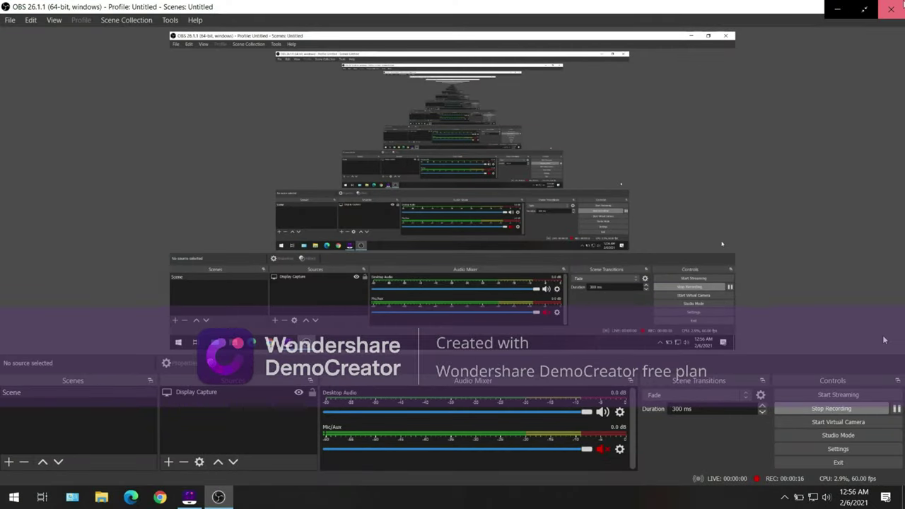
pyautogui.click(891, 8)
pyautogui.click(890, 6)
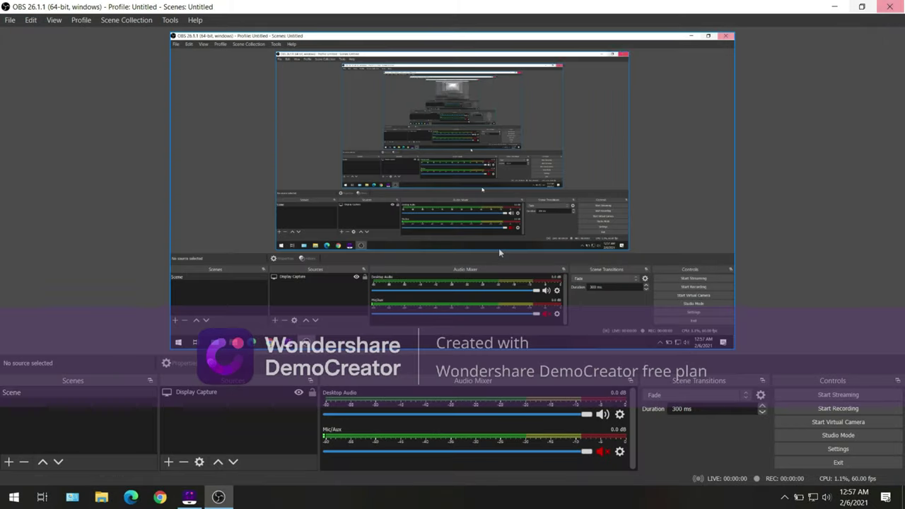
# Close OBS Studio with Alt+F4.
pyautogui.hotkey('alt', 'F4')
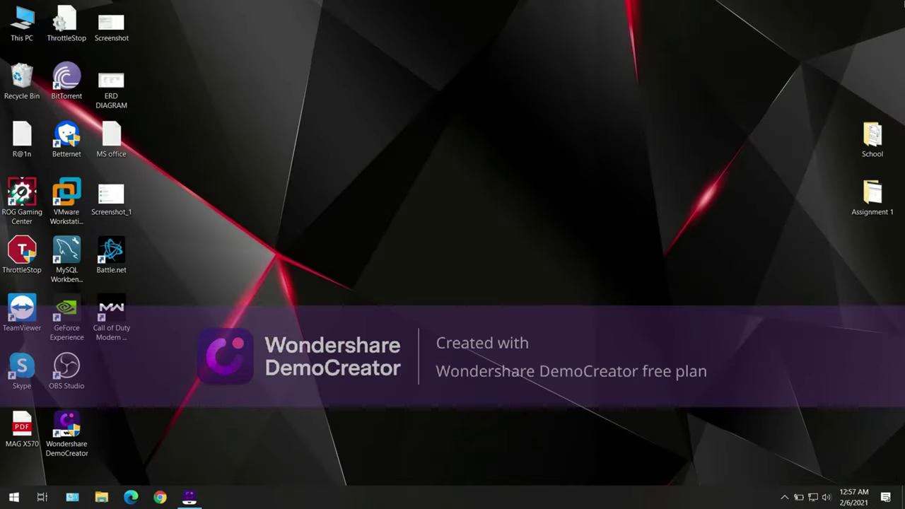